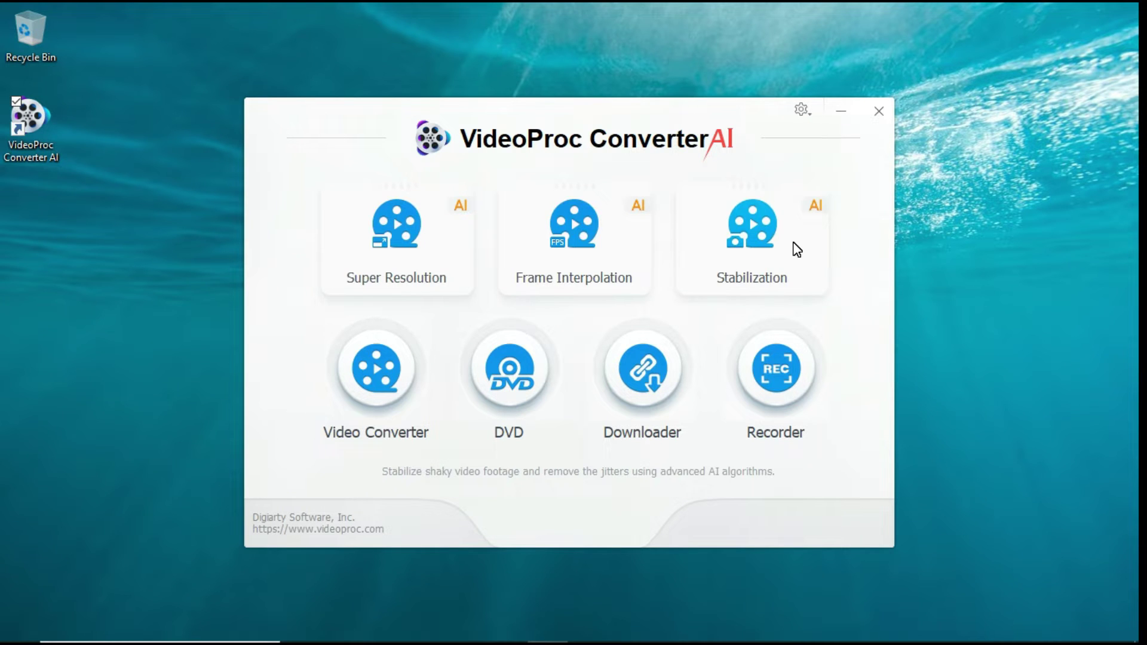
Open Super Resolution maximized and load clip 1 from the New folder (3) folder
{"action": "left_click", "coordinate": [412, 245]}
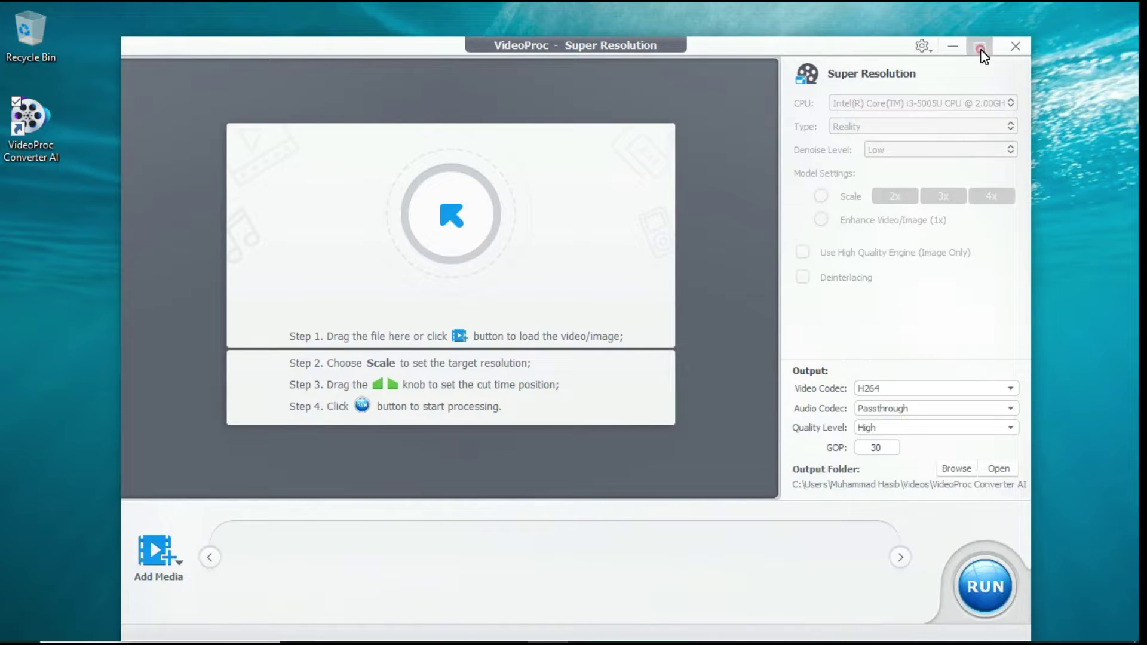
{"action": "left_click", "coordinate": [980, 49]}
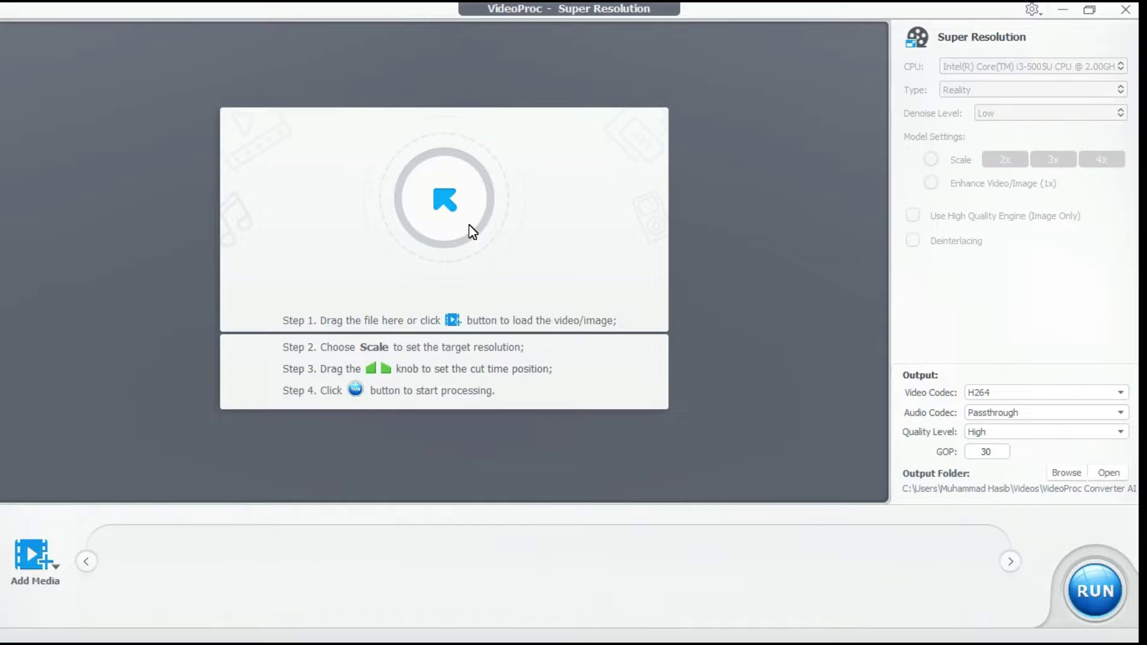
{"action": "left_click", "coordinate": [450, 205]}
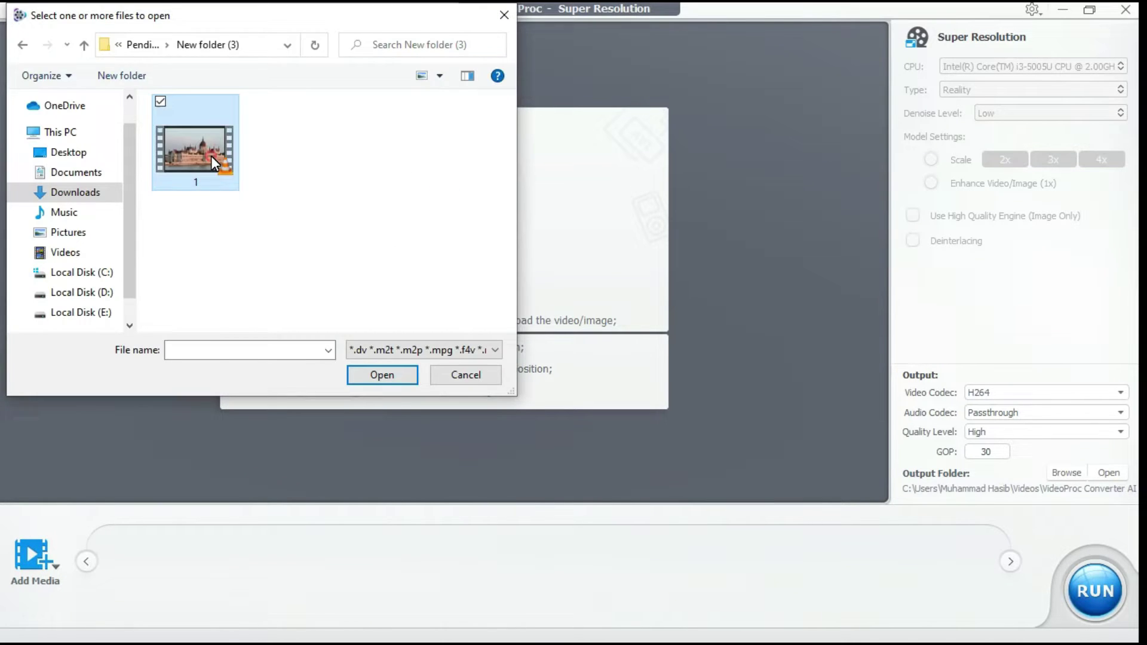
{"action": "double_click", "coordinate": [210, 156]}
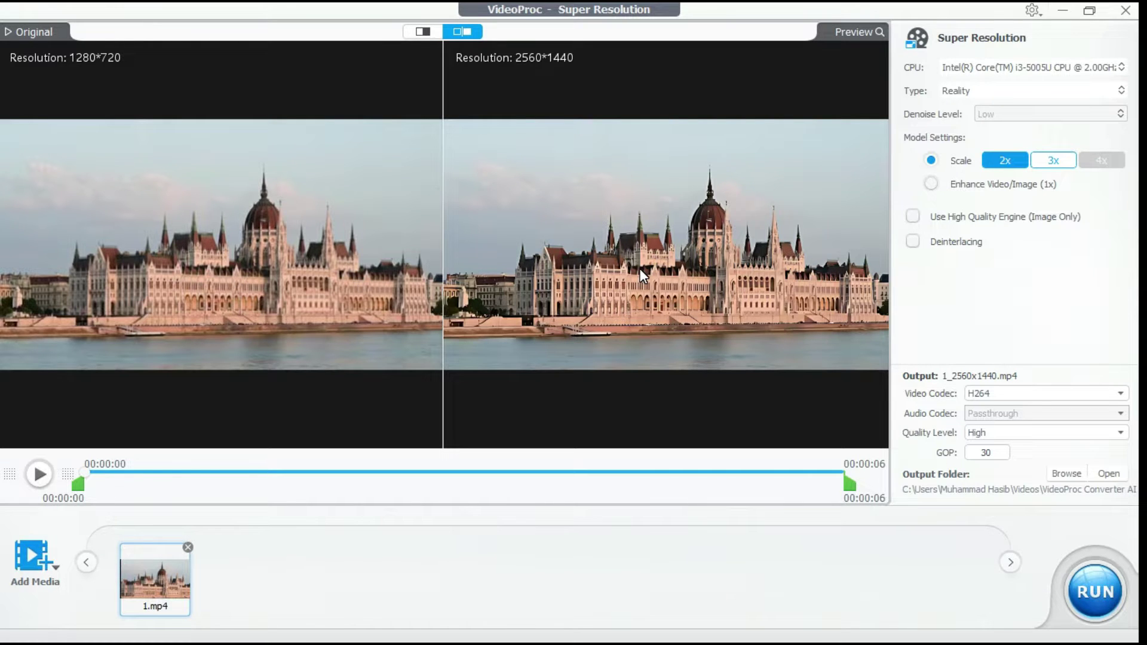
Show original and upscaled as one split image, shift the divider, and keep the Reality type
{"action": "left_click", "coordinate": [423, 33]}
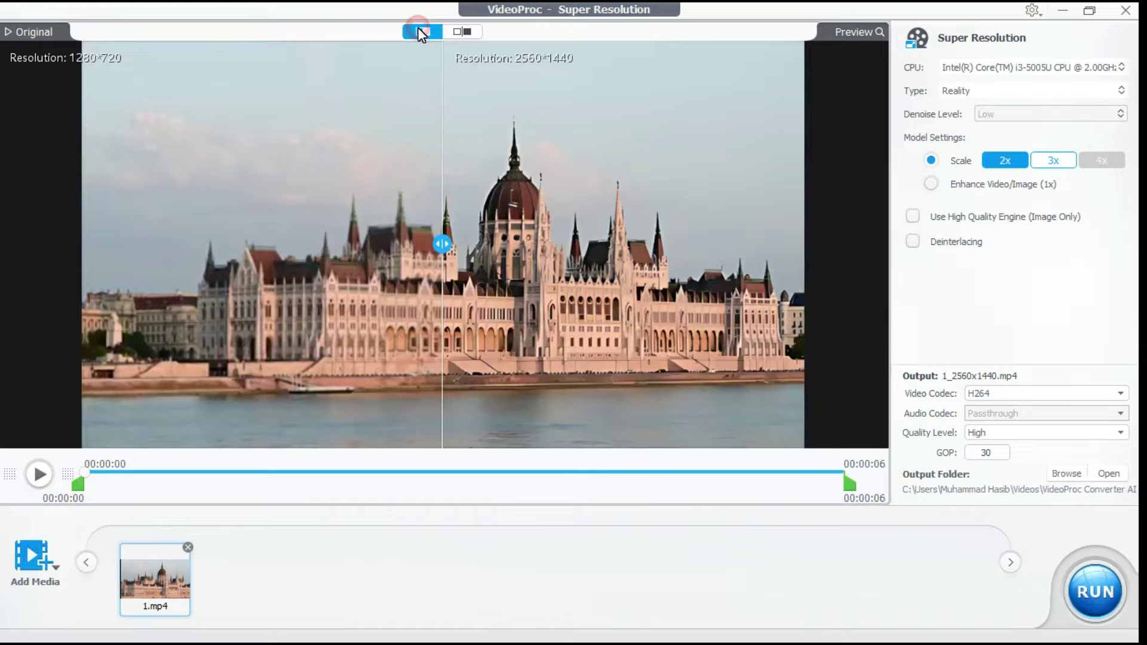
{"action": "left_click_drag", "start_coordinate": [445, 244], "coordinate": [484, 248]}
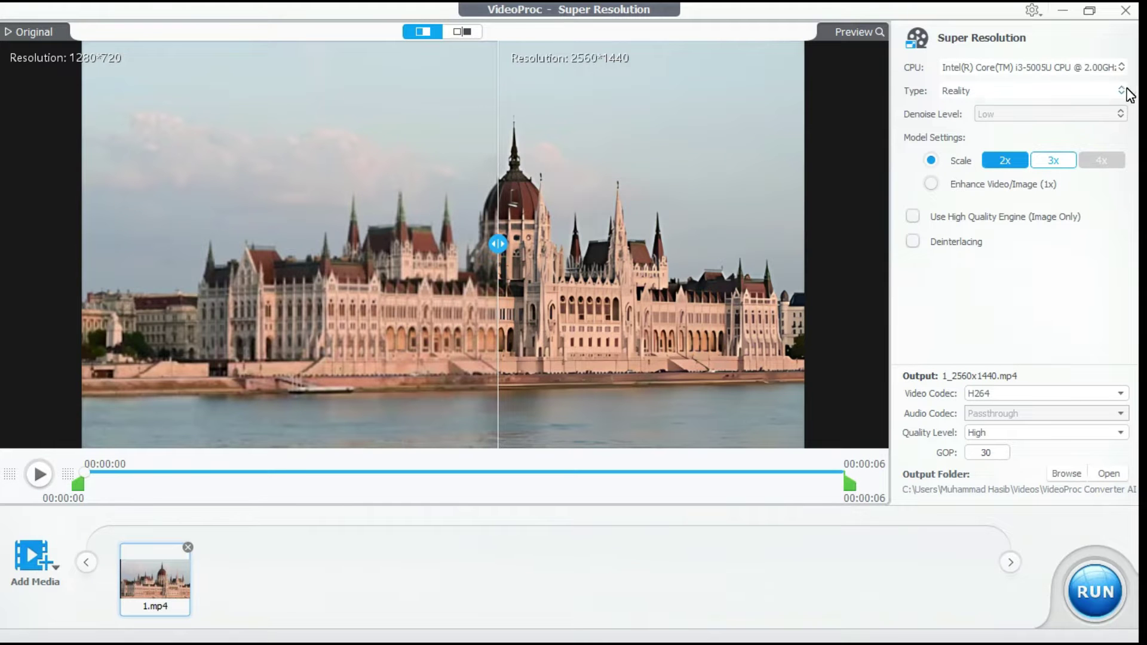
{"action": "left_click", "coordinate": [1122, 91]}
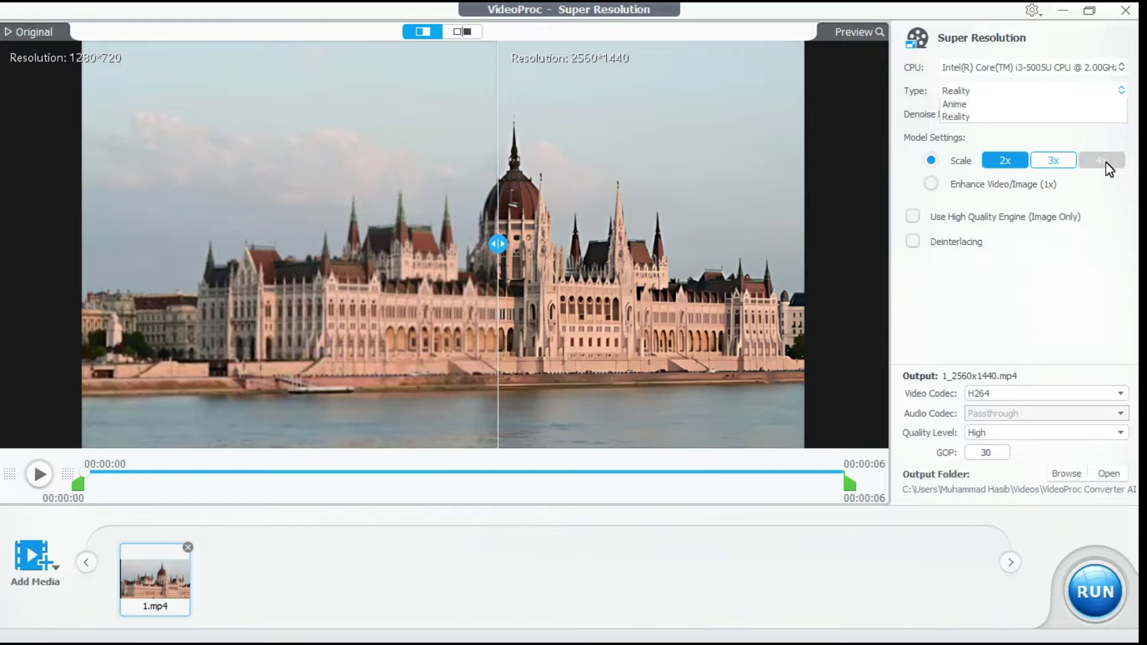
{"action": "left_click", "coordinate": [1073, 194]}
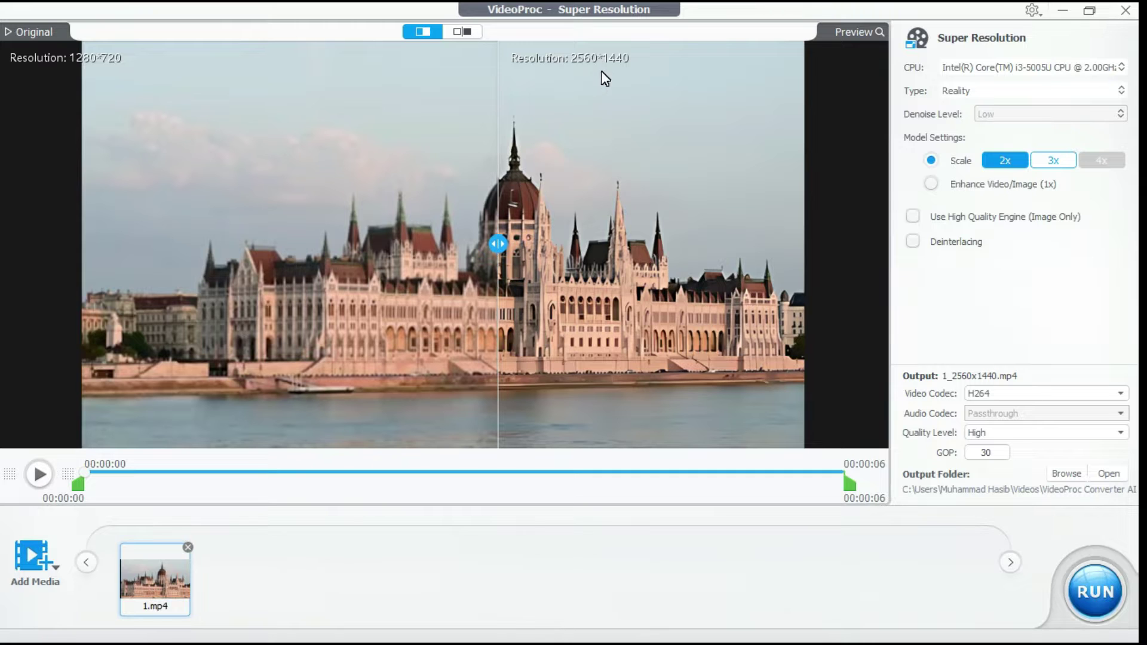
Try moving the green trim markers, then restore the full clip length
{"action": "left_click_drag", "start_coordinate": [80, 485], "coordinate": [176, 487]}
{"action": "mouse_move", "coordinate": [839, 485]}
{"action": "left_mouse_down"}
{"action": "mouse_move", "coordinate": [757, 488]}
{"action": "mouse_move", "coordinate": [849, 485]}
{"action": "left_mouse_up"}
{"action": "left_click_drag", "start_coordinate": [157, 485], "coordinate": [78, 485]}
Export the 2560x1440 upscale using the H264 codec at High quality
{"action": "left_click", "coordinate": [1121, 394]}
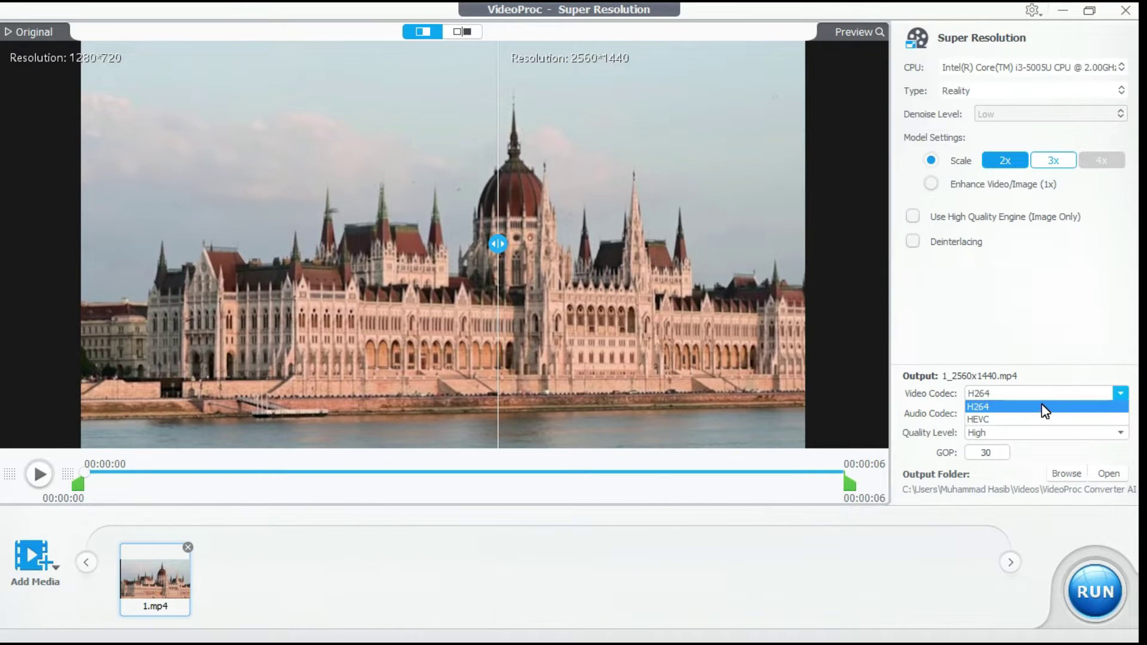
{"action": "left_click", "coordinate": [1129, 365]}
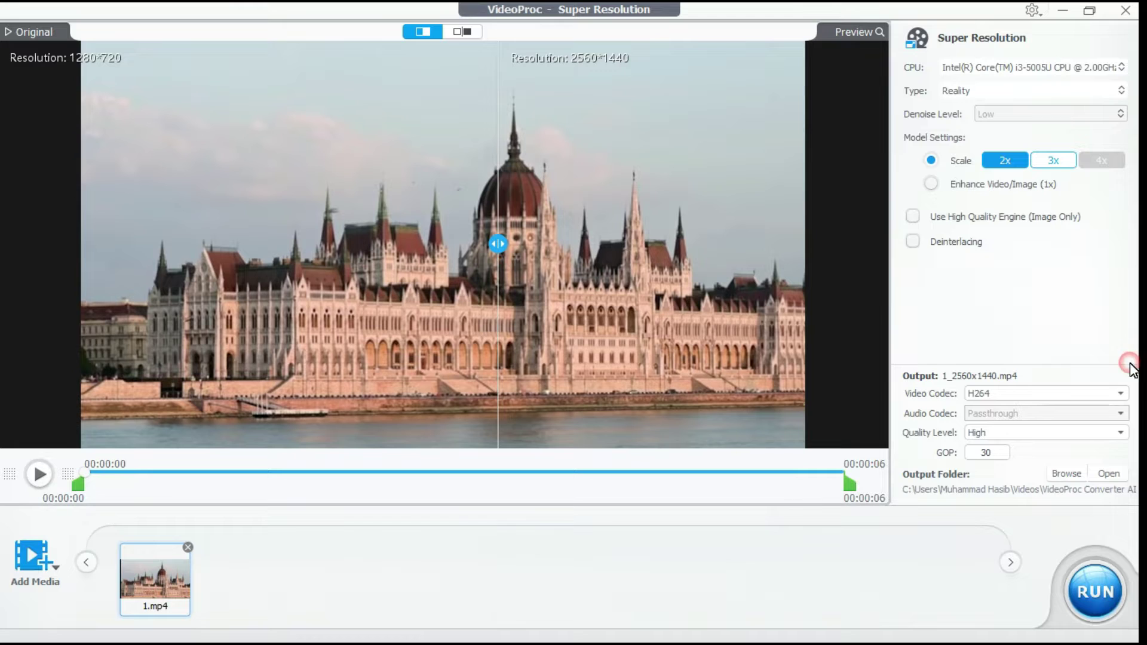
{"action": "left_click", "coordinate": [1119, 433]}
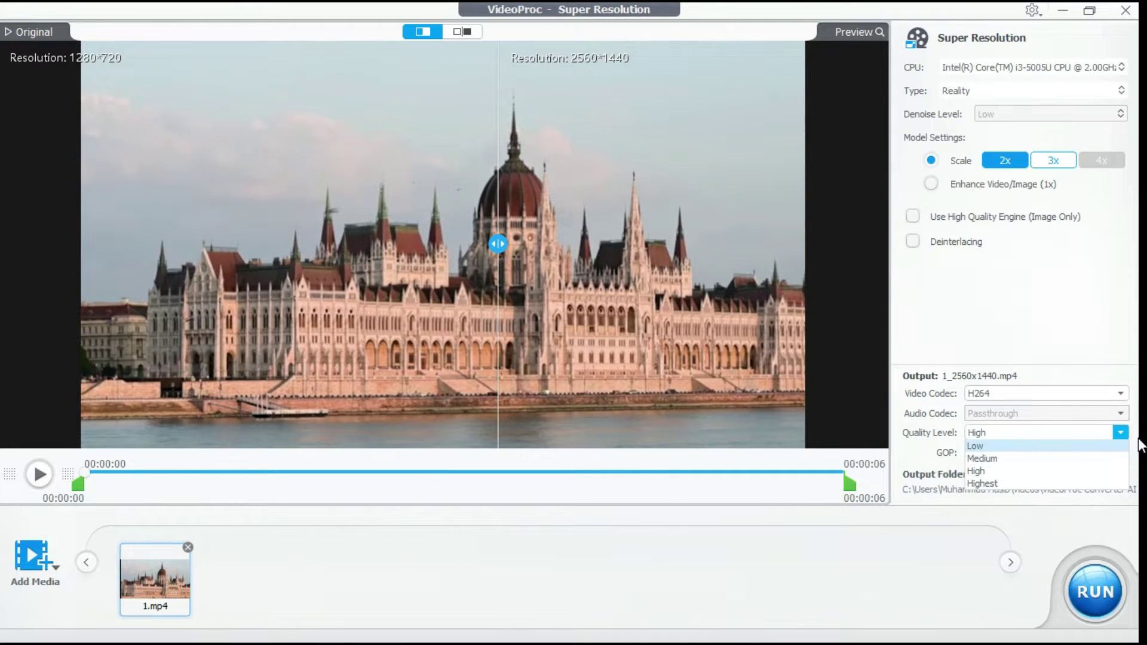
{"action": "left_click", "coordinate": [1036, 471]}
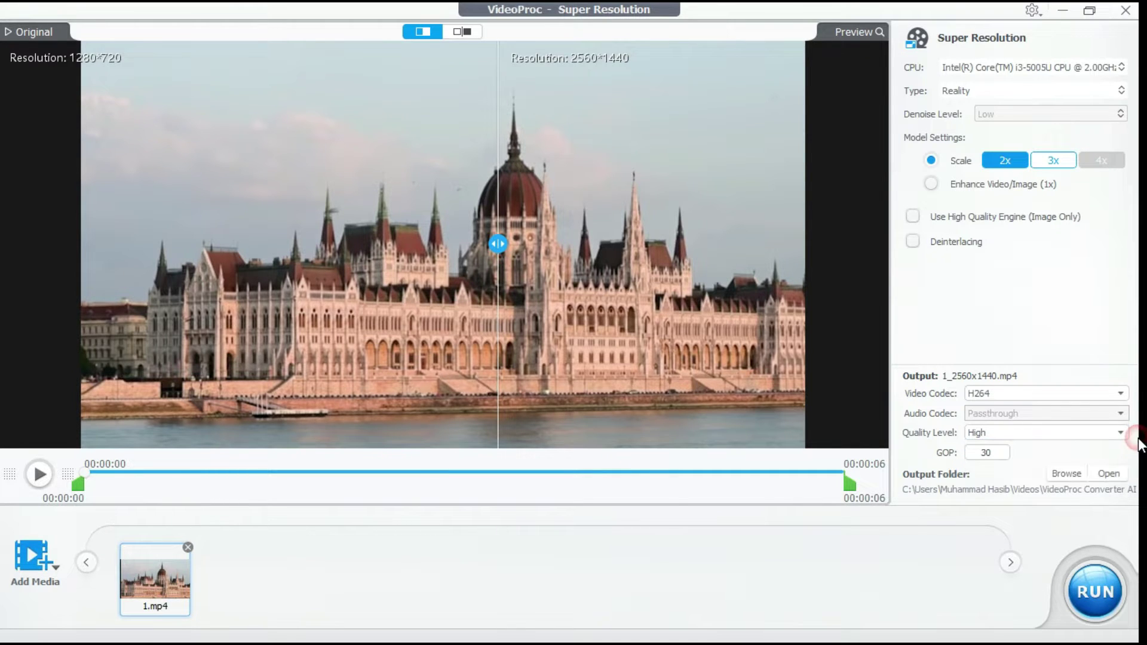
{"action": "left_click", "coordinate": [1090, 582]}
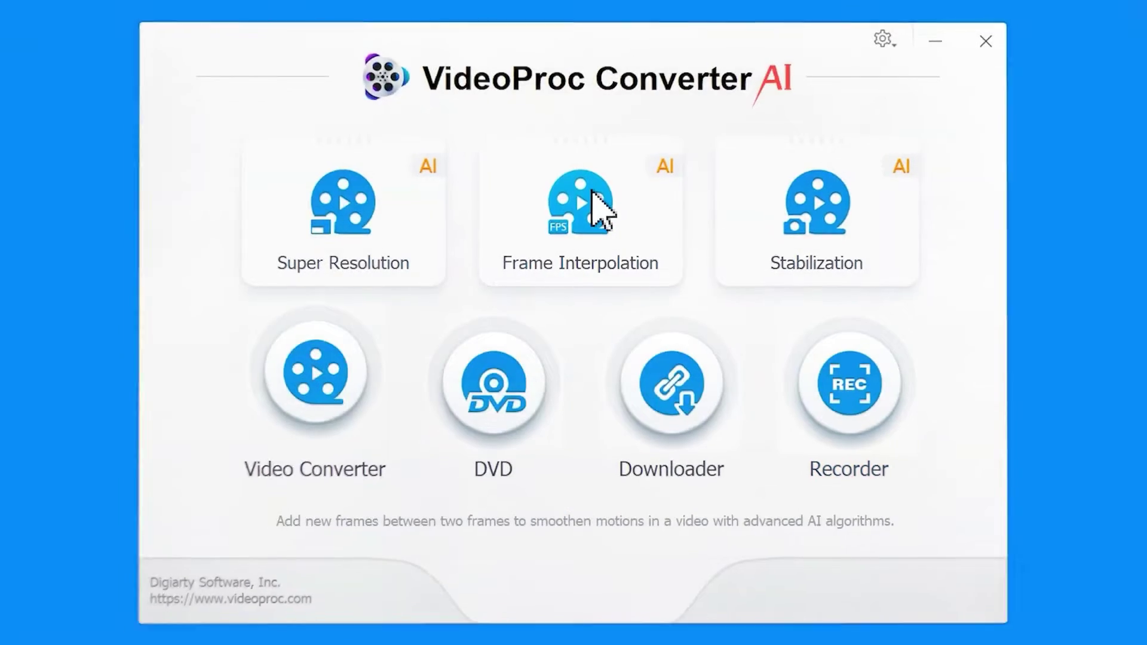
In Frame Interpolation, try the 3X–5X multipliers, settle on 4X, and enable skipping scene changes
{"action": "left_click", "coordinate": [597, 204]}
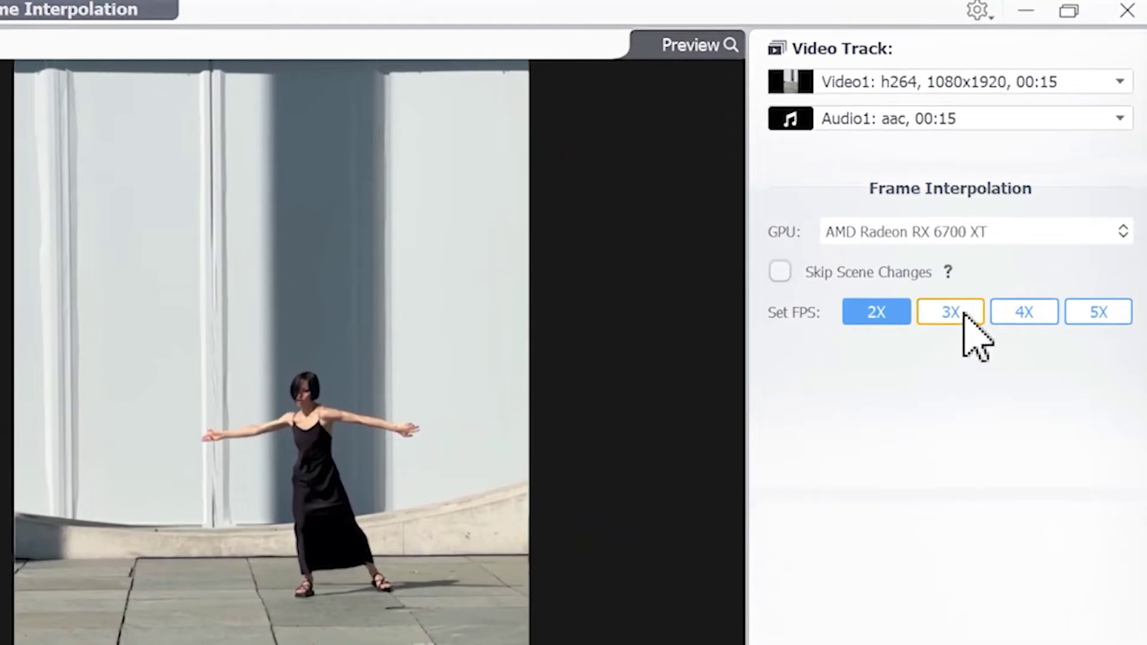
{"action": "left_click", "coordinate": [964, 317]}
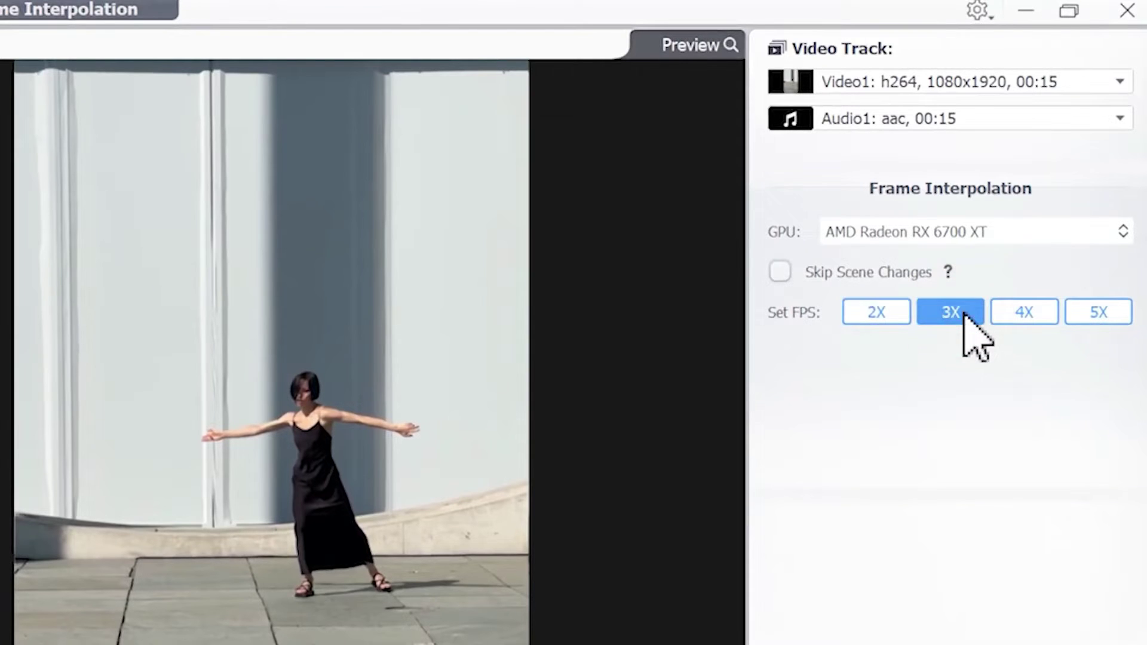
{"action": "left_click", "coordinate": [1024, 314]}
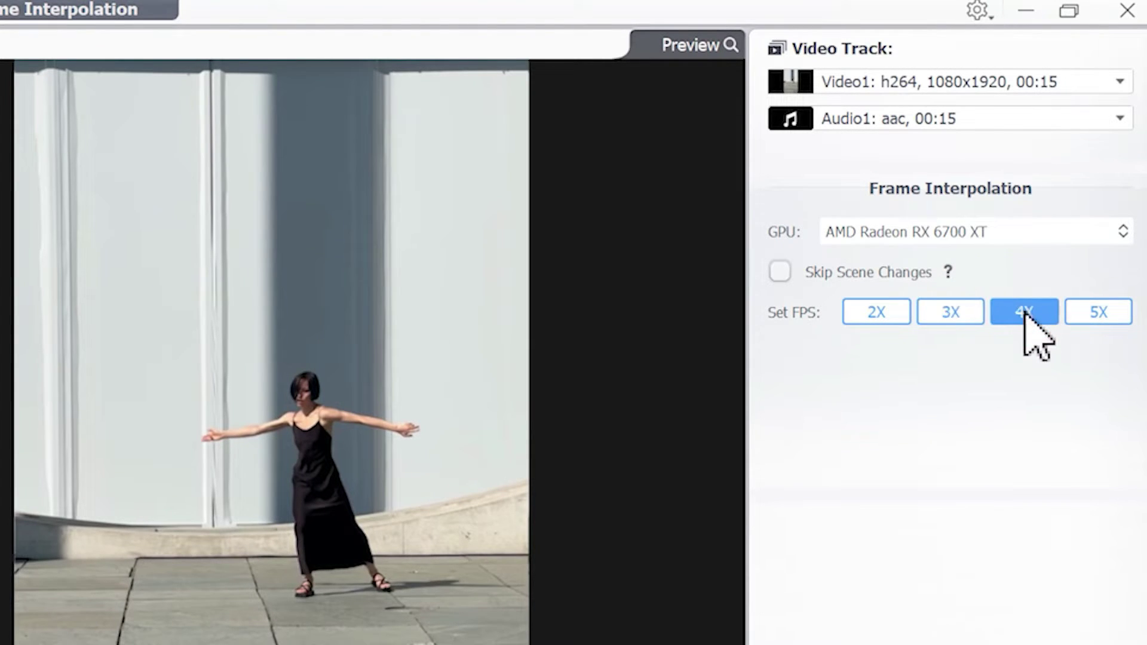
{"action": "left_click", "coordinate": [1101, 316]}
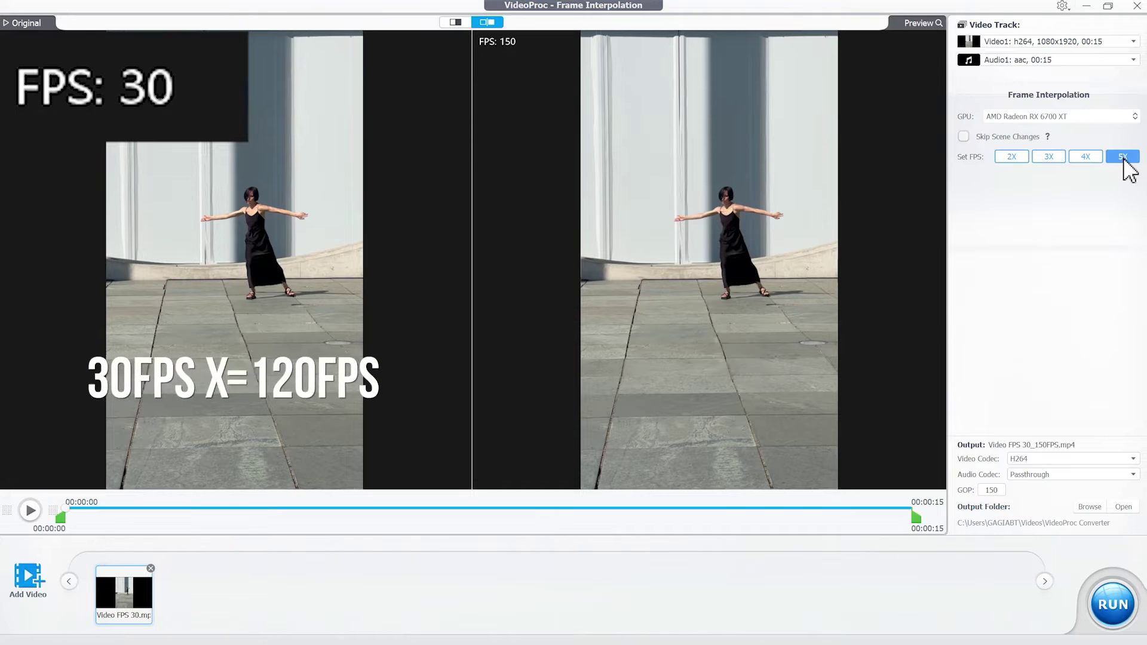
{"action": "left_click", "coordinate": [1086, 157]}
{"action": "left_click", "coordinate": [1056, 228]}
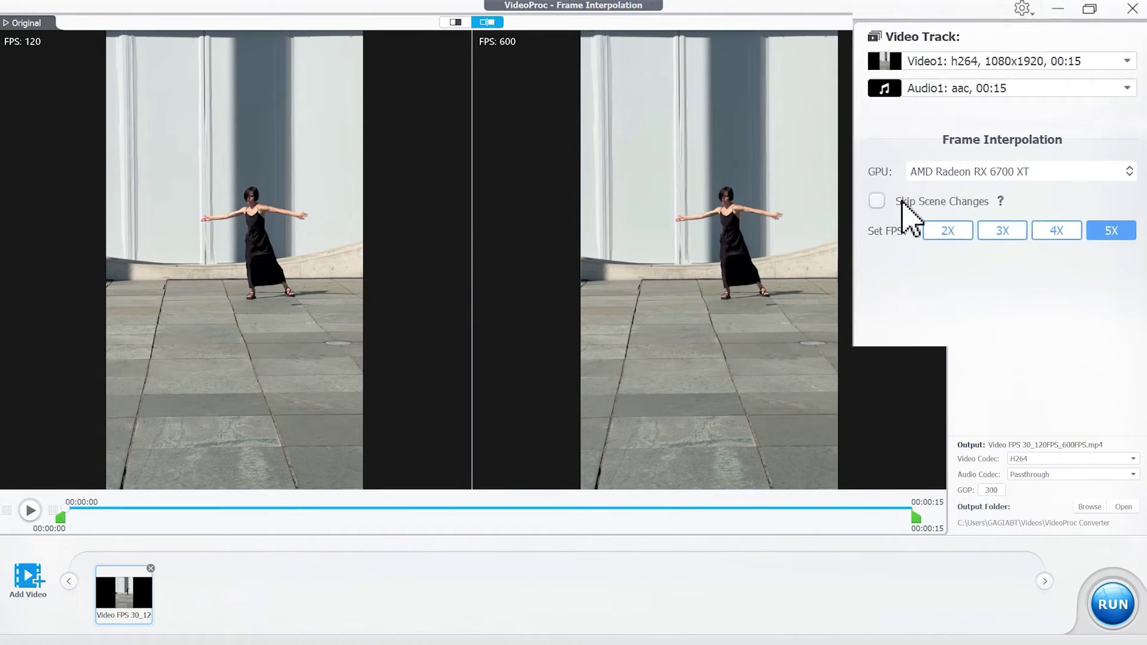
{"action": "left_click", "coordinate": [863, 211]}
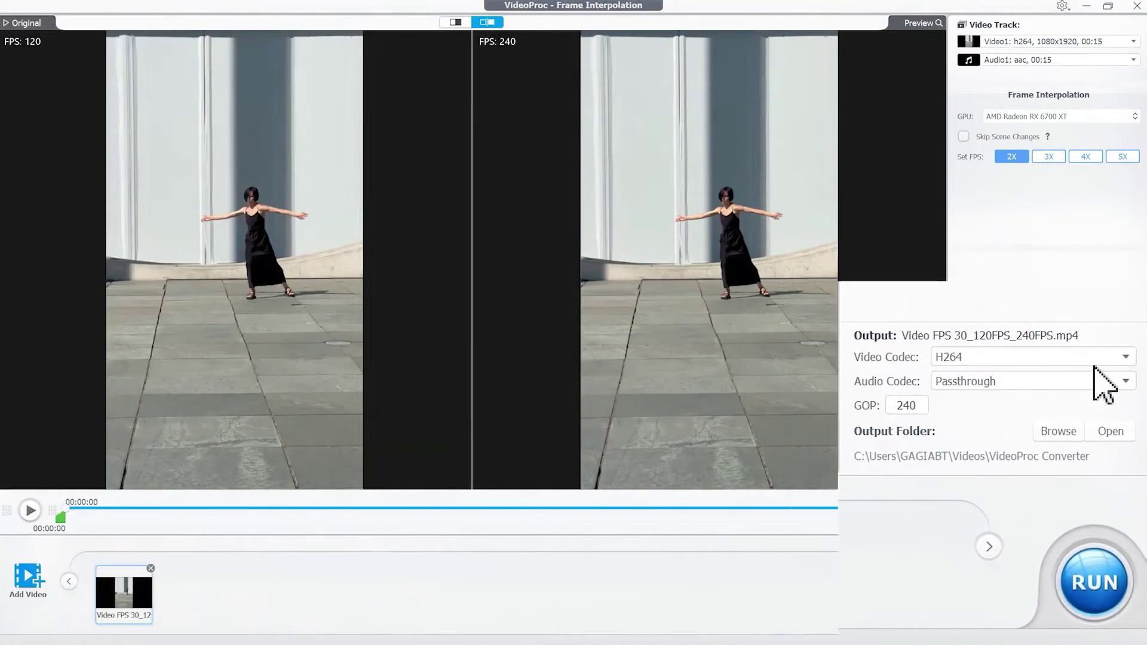
Export the interpolated clip with H264 video and Passthrough audio
{"action": "left_click", "coordinate": [1094, 361]}
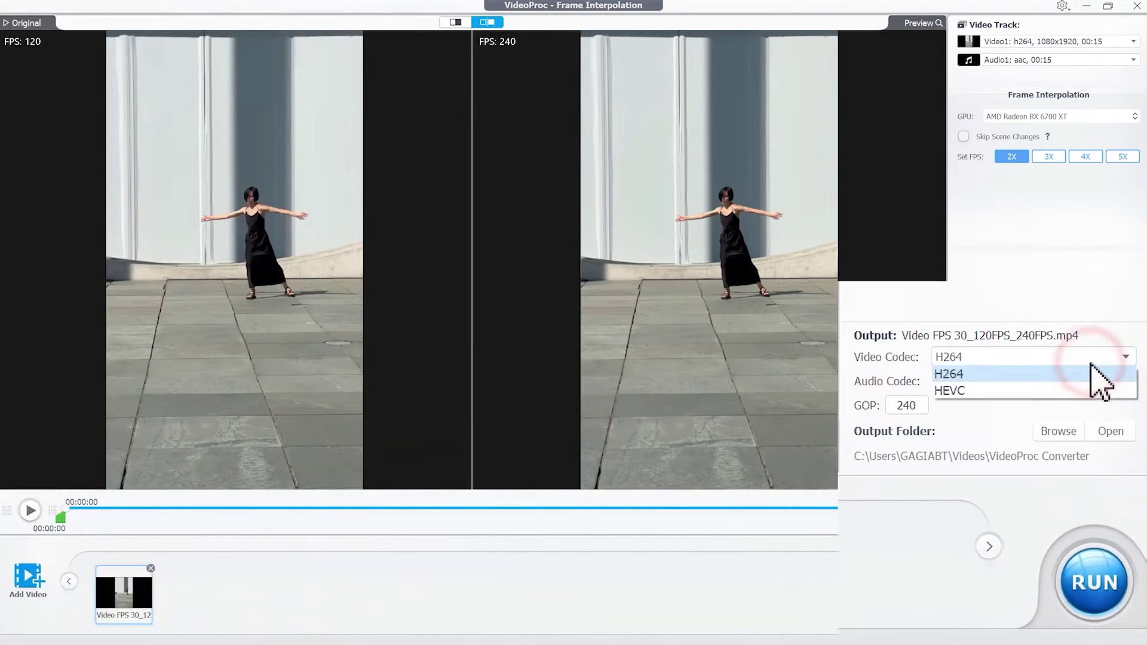
{"action": "left_click", "coordinate": [981, 371]}
{"action": "left_click", "coordinate": [991, 383]}
{"action": "left_click", "coordinate": [971, 395]}
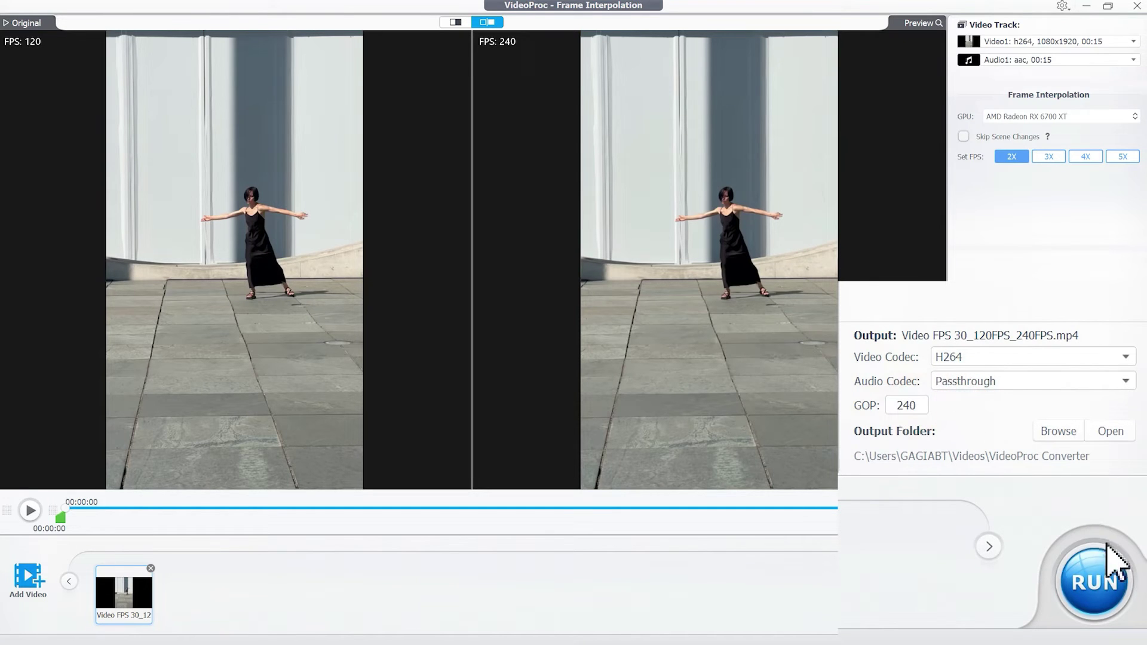
{"action": "left_click", "coordinate": [1115, 584]}
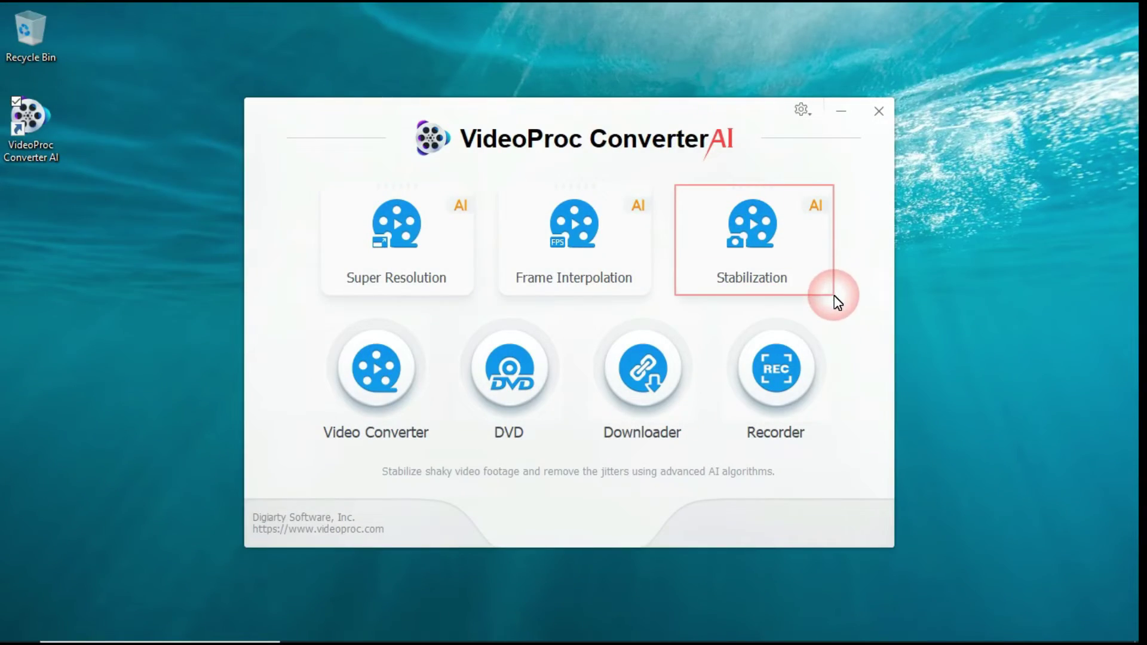
Open Stabilization maximized and load the skier clip 2.mp4 from the Open dialog
{"action": "left_click", "coordinate": [761, 253]}
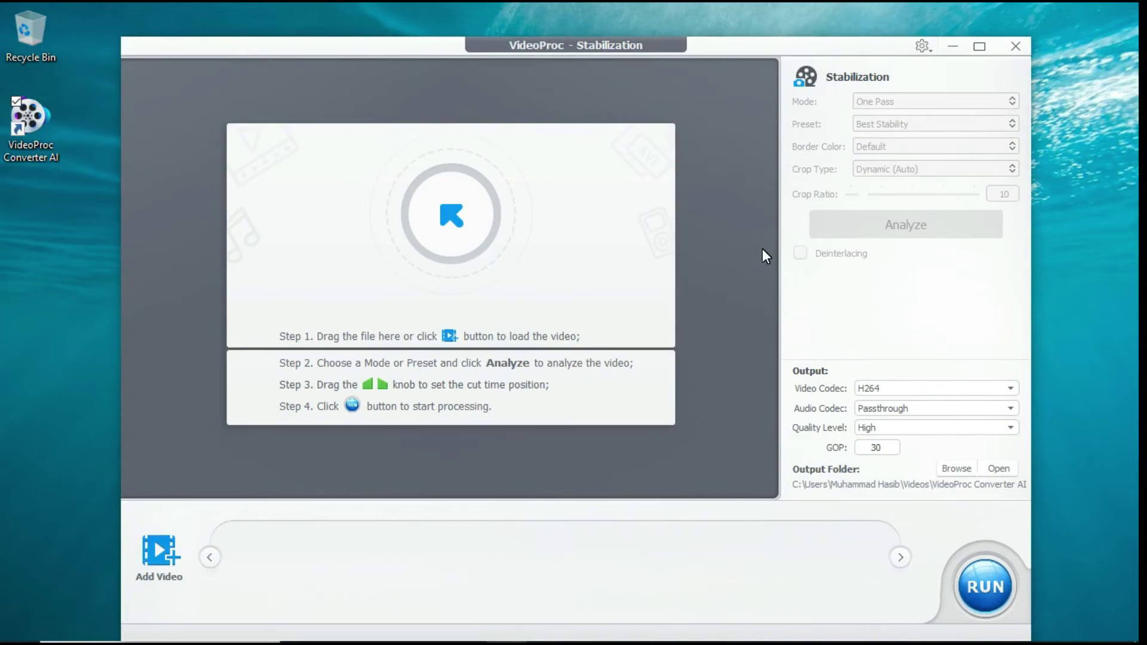
{"action": "left_click", "coordinate": [979, 46]}
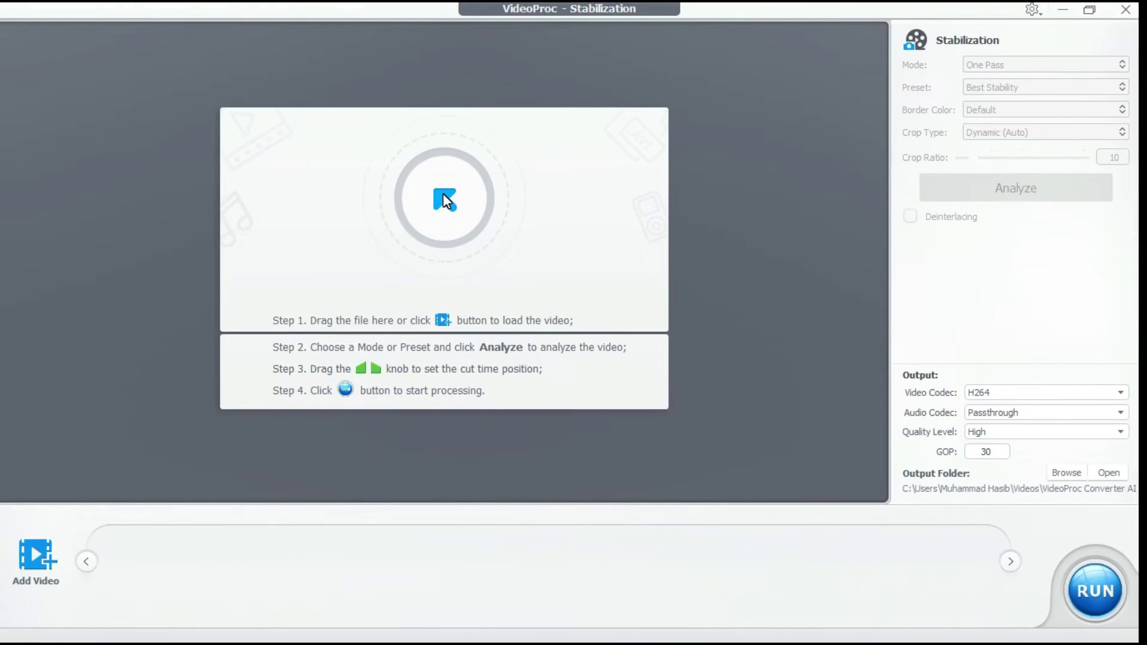
{"action": "left_click", "coordinate": [445, 200]}
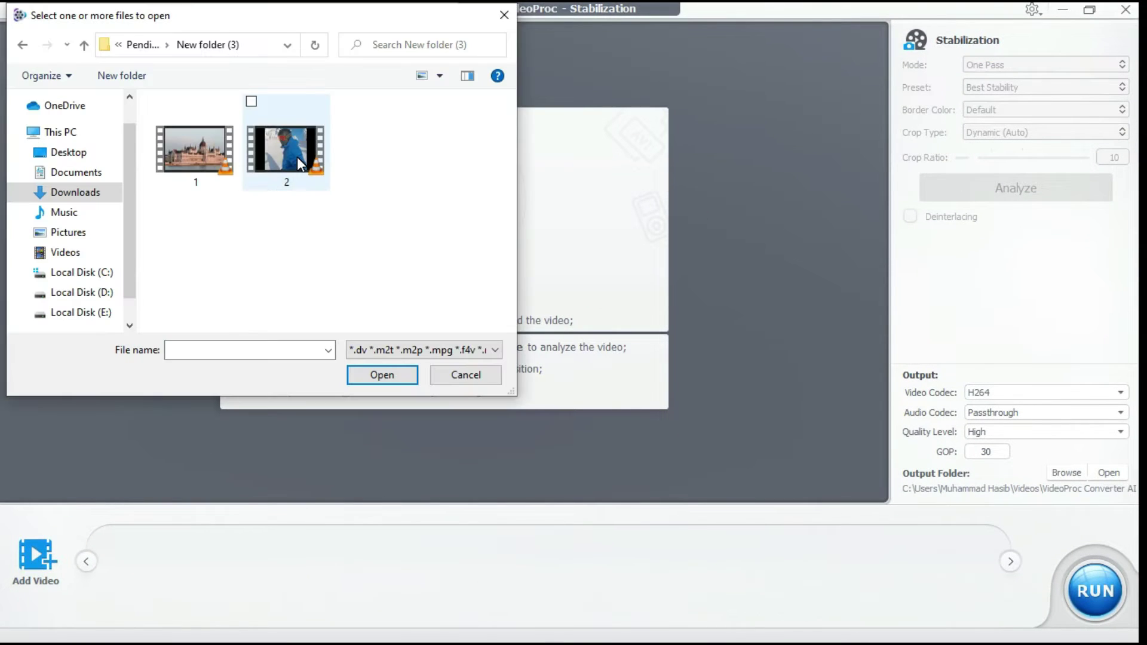
{"action": "double_click", "coordinate": [296, 157]}
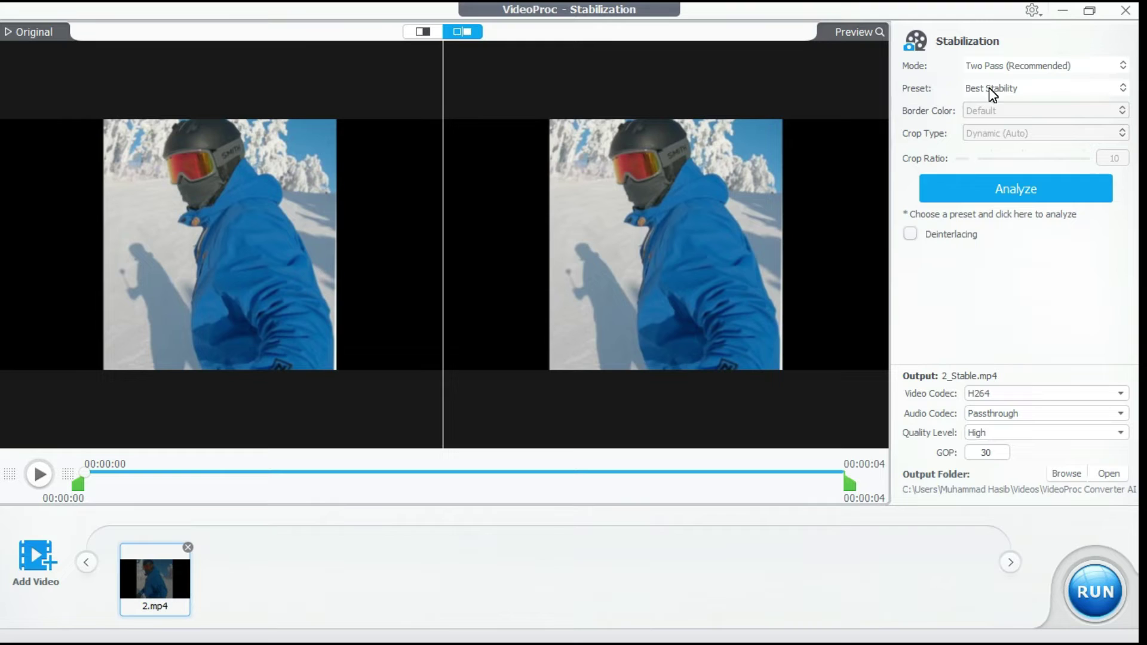
Review the Best Stability preset and Two Pass (Recommended) mode, then analyze 2.mp4
{"action": "left_click", "coordinate": [1126, 89]}
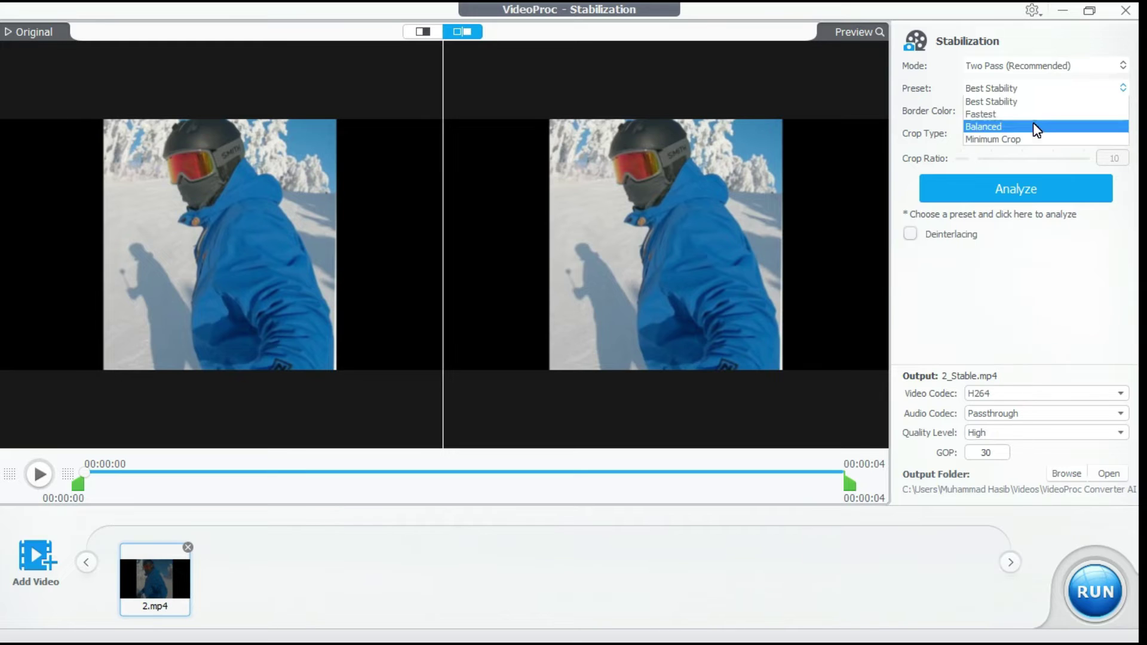
{"action": "left_click", "coordinate": [1123, 66]}
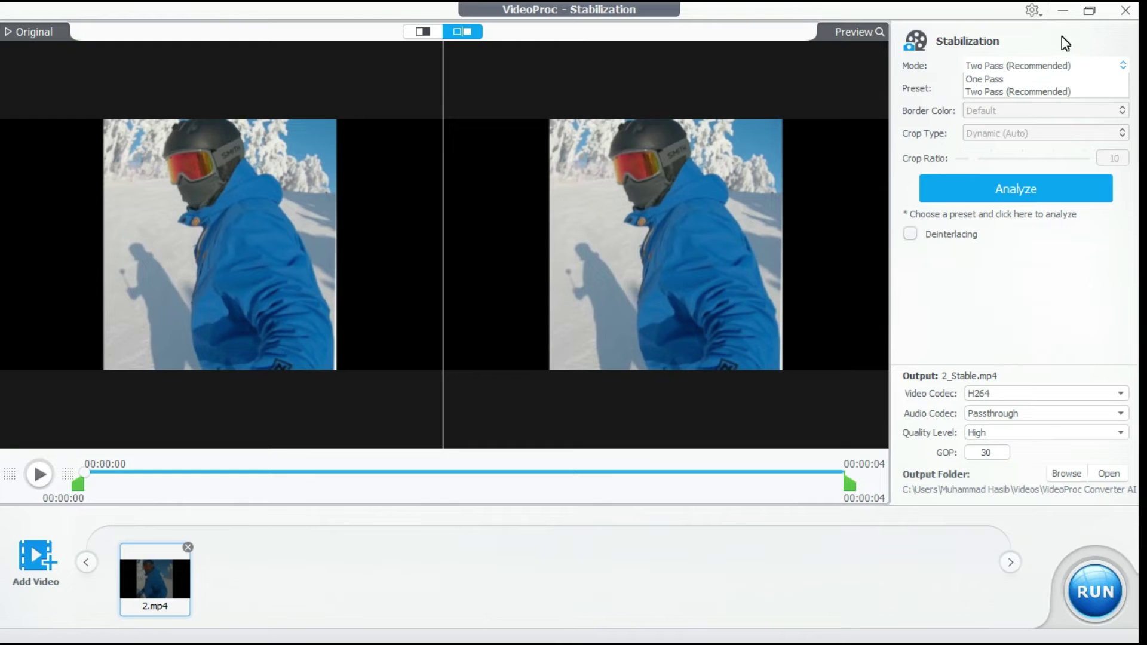
{"action": "left_click", "coordinate": [1021, 190]}
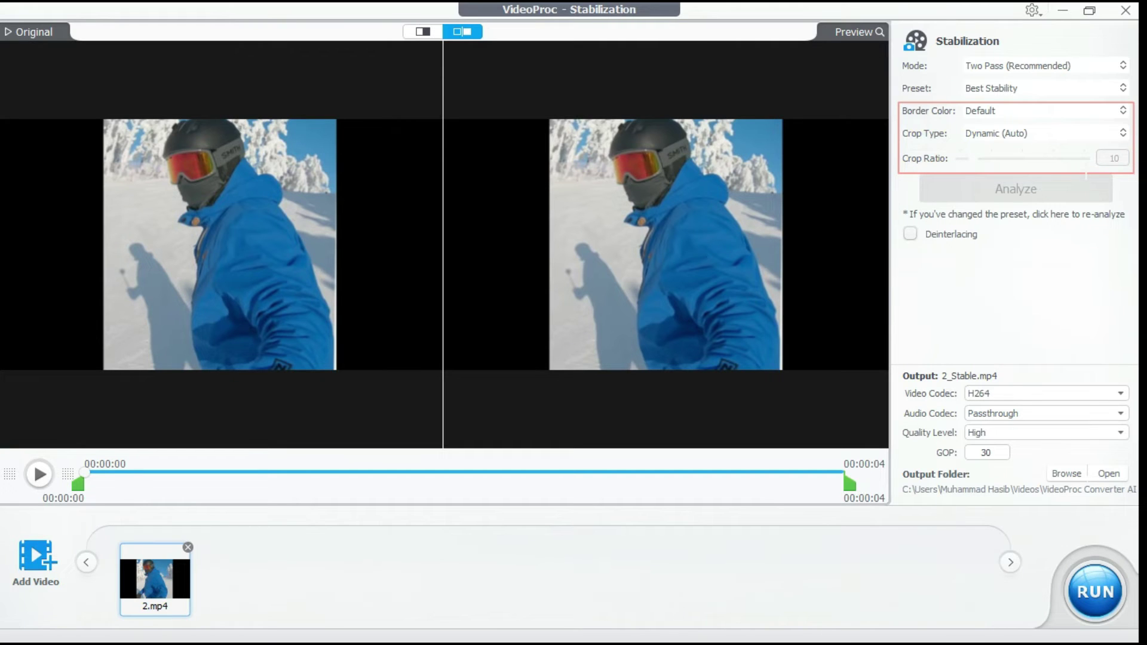
Export 2_Stable.mp4 with Default border colour and Dynamic (Auto) crop type
{"action": "left_click", "coordinate": [1119, 111]}
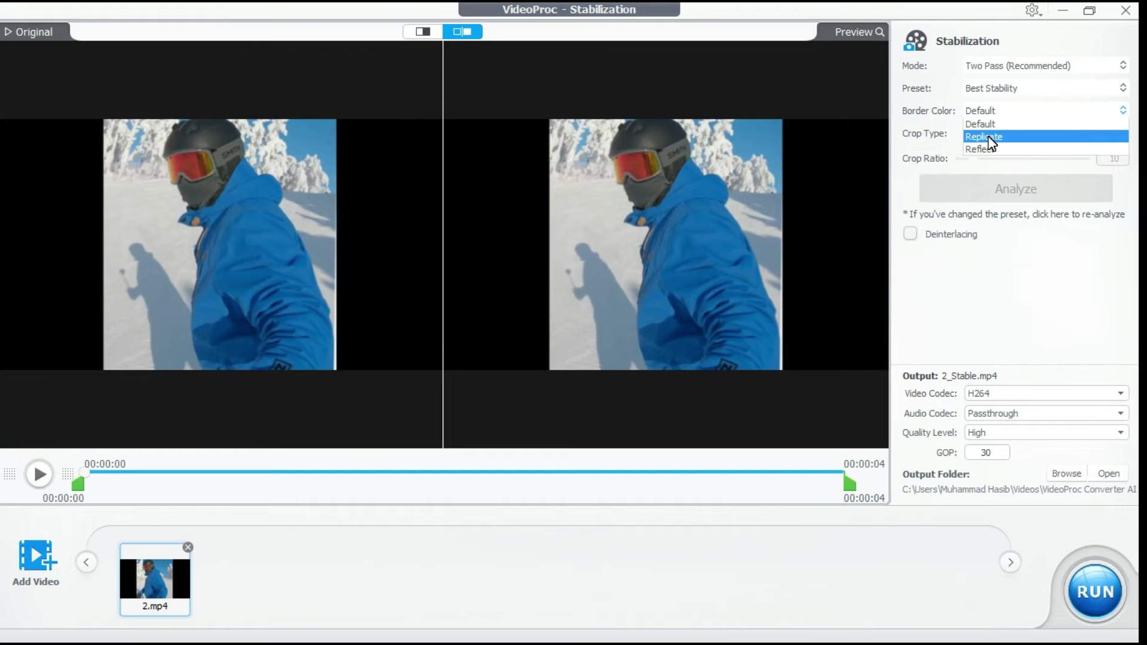
{"action": "left_click", "coordinate": [939, 150]}
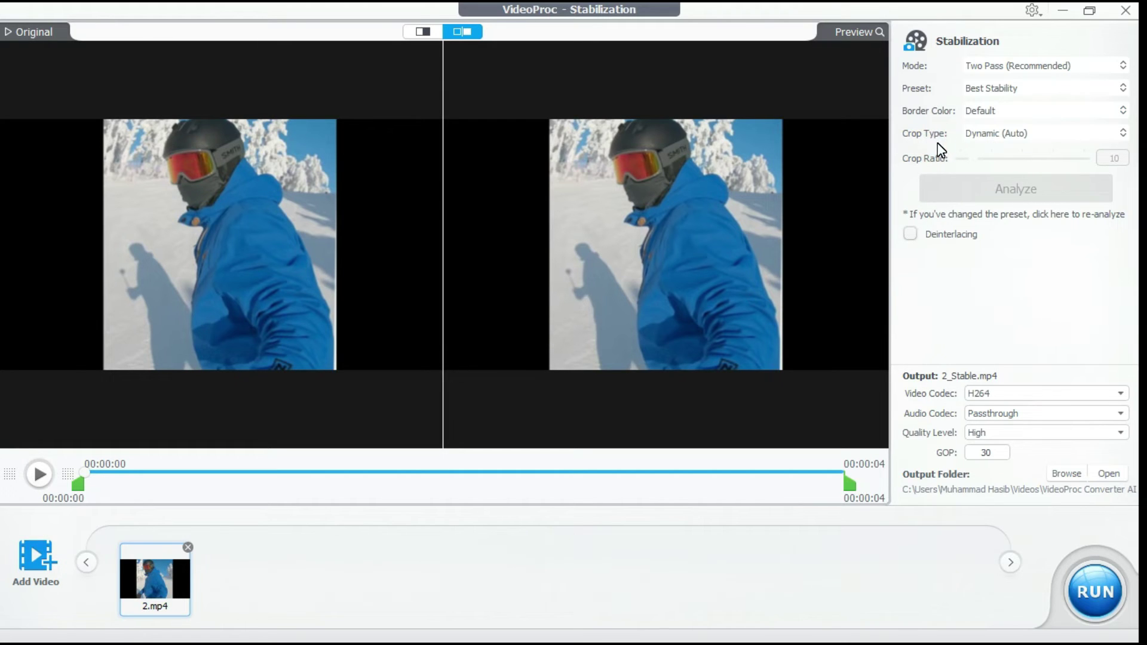
{"action": "left_click", "coordinate": [1123, 133]}
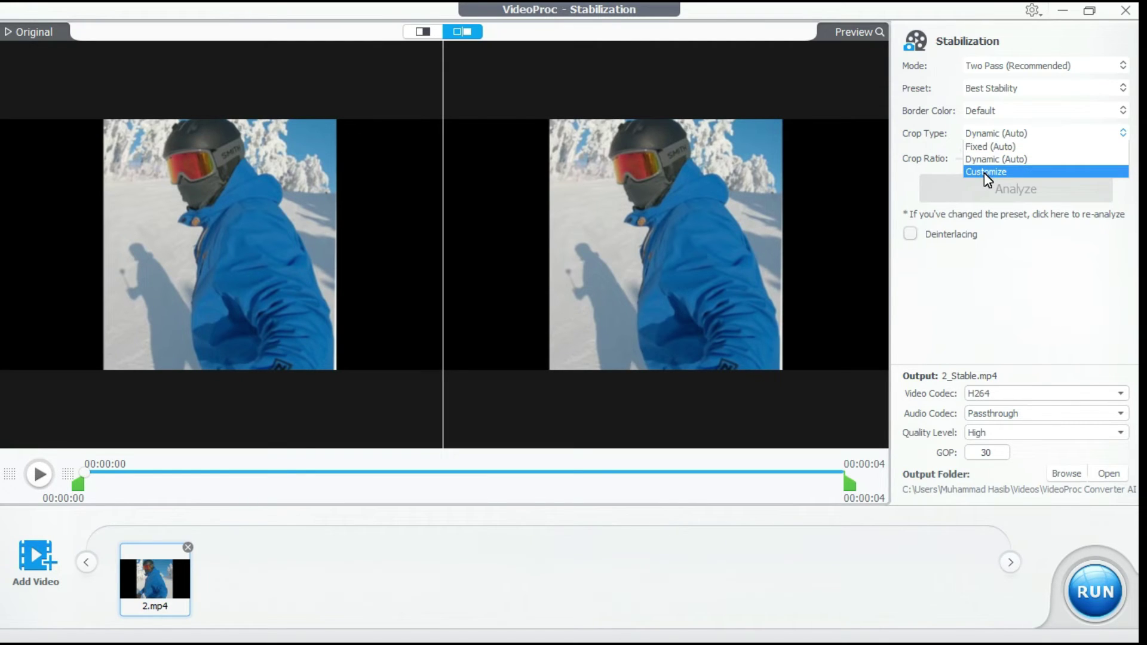
{"action": "left_click", "coordinate": [906, 178]}
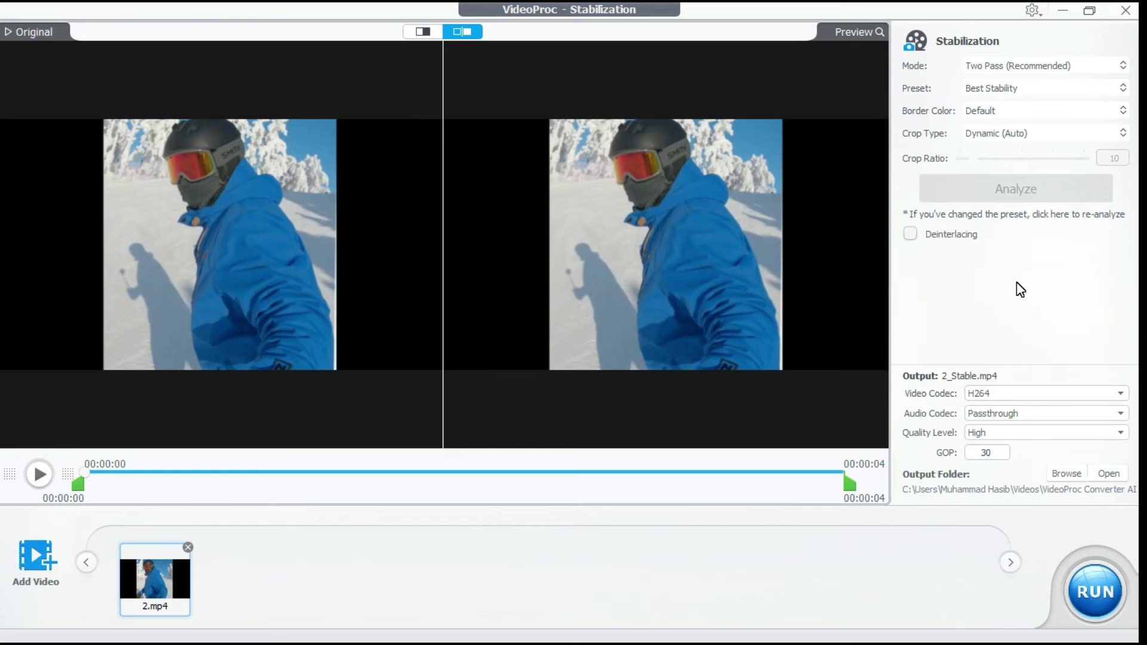
{"action": "left_click", "coordinate": [1093, 576]}
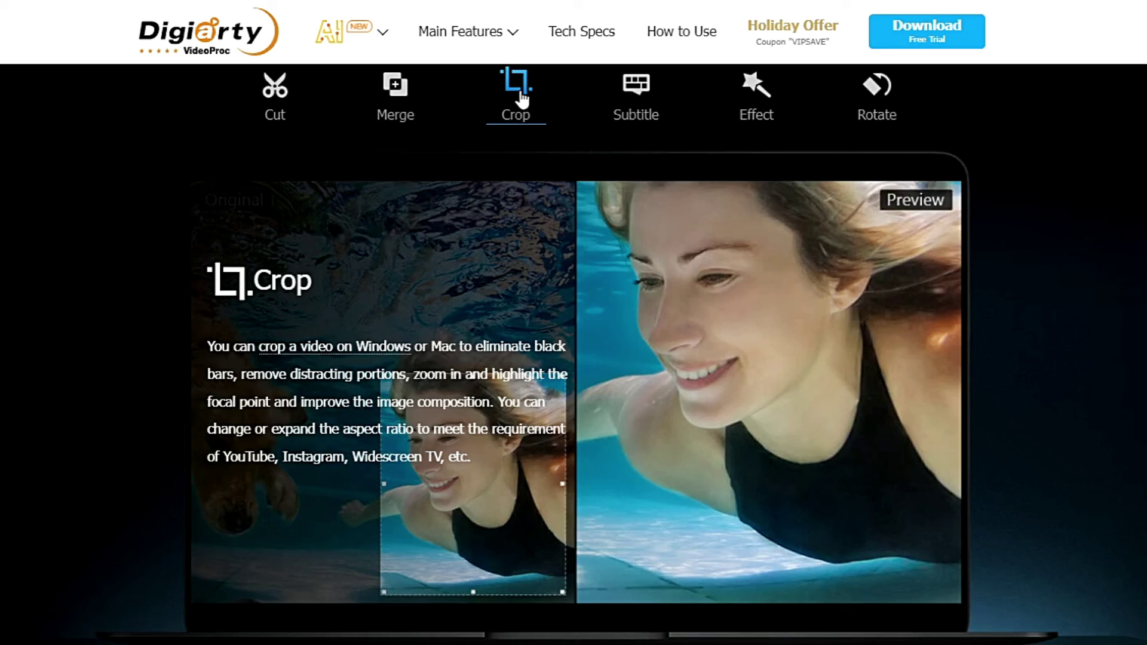
View the Rotate / Flip demo, then switch to the Effect demo on the VideoProc site
{"action": "left_click", "coordinate": [876, 92]}
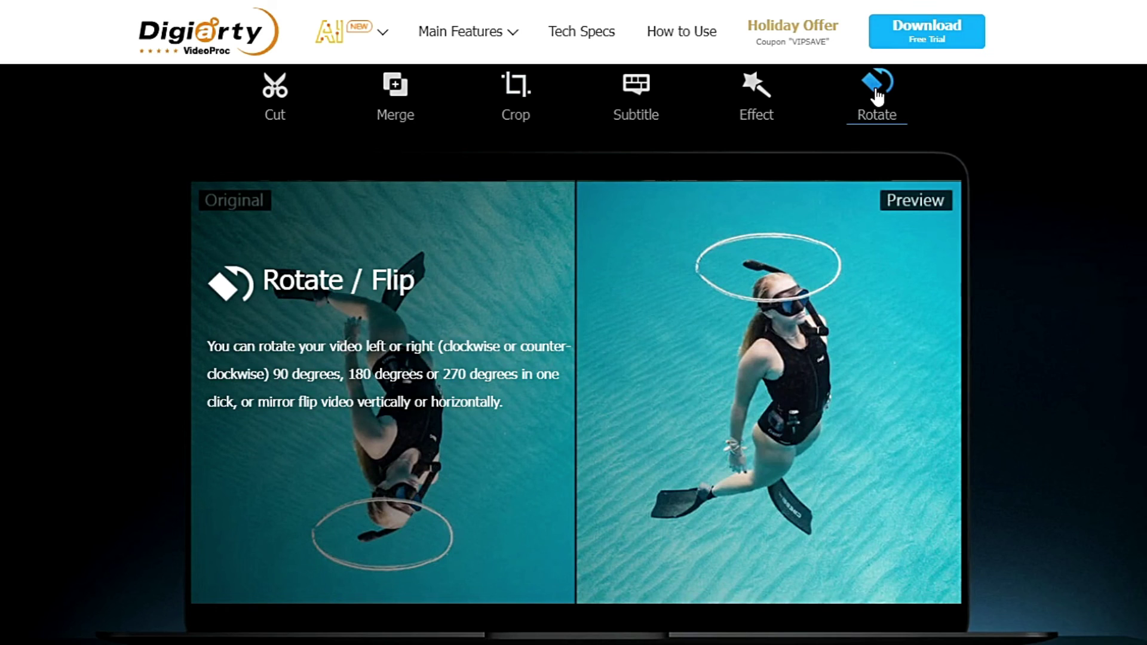
{"action": "left_click", "coordinate": [760, 91]}
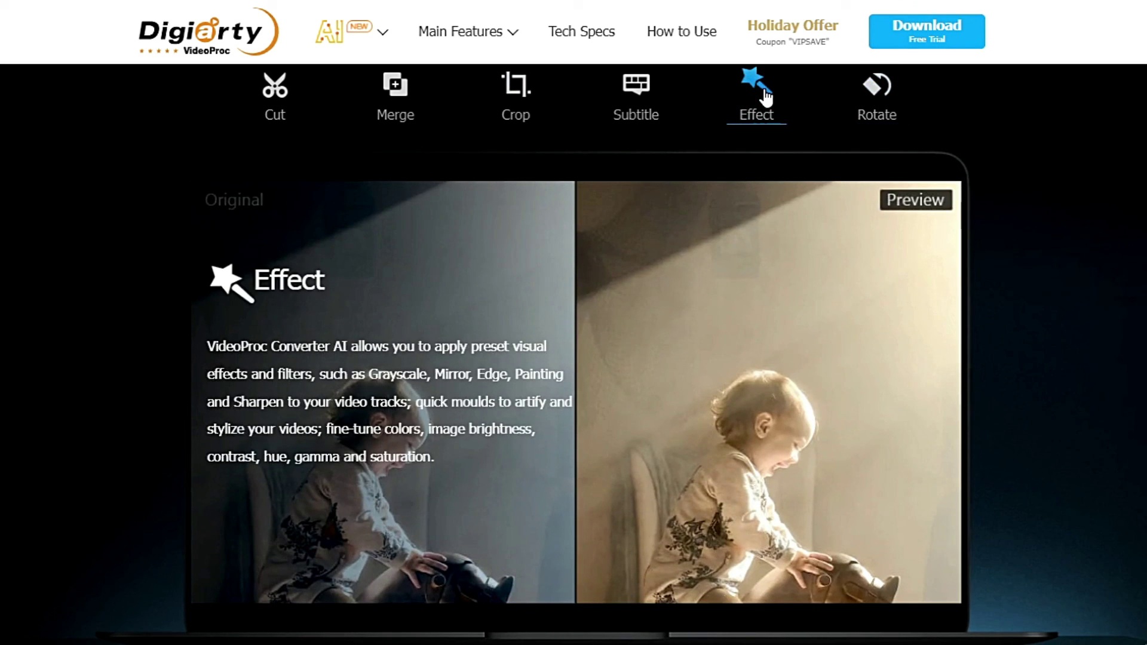